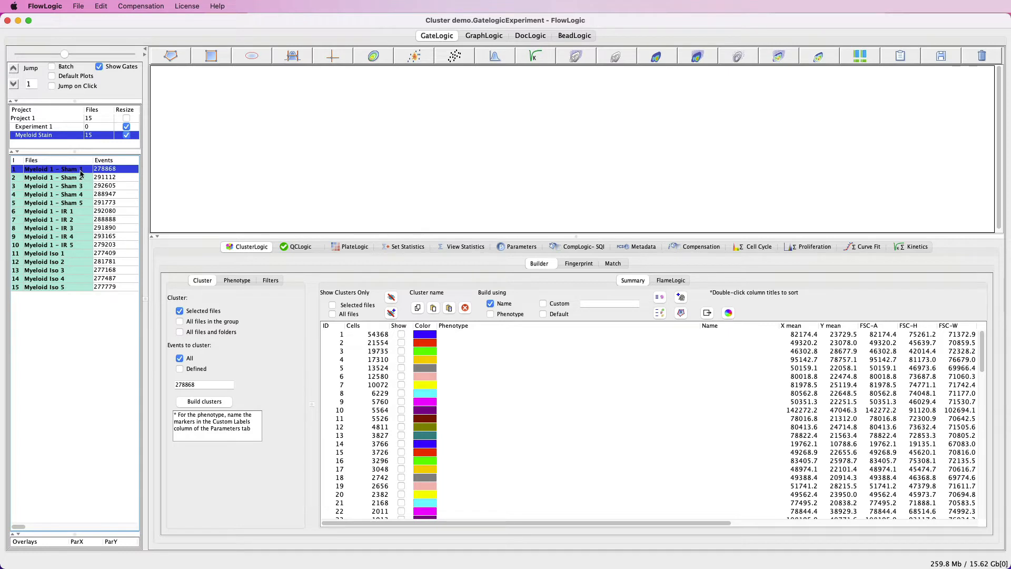
Step: Compare the cluster summaries of the files Myeloid 1 - Sham 1, Sham 2 and Sham 3
click(83, 178)
click(84, 187)
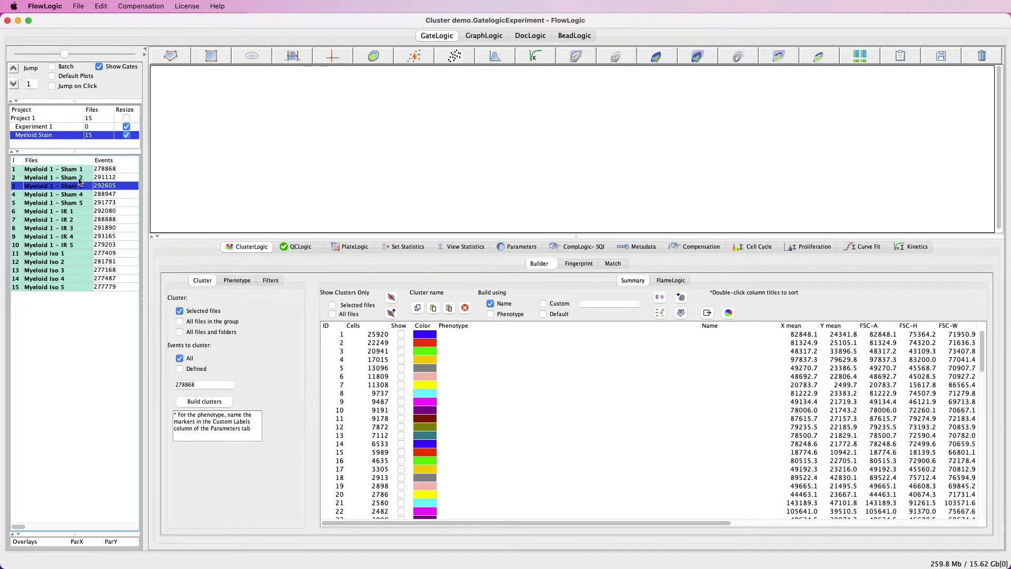
click(82, 178)
click(79, 170)
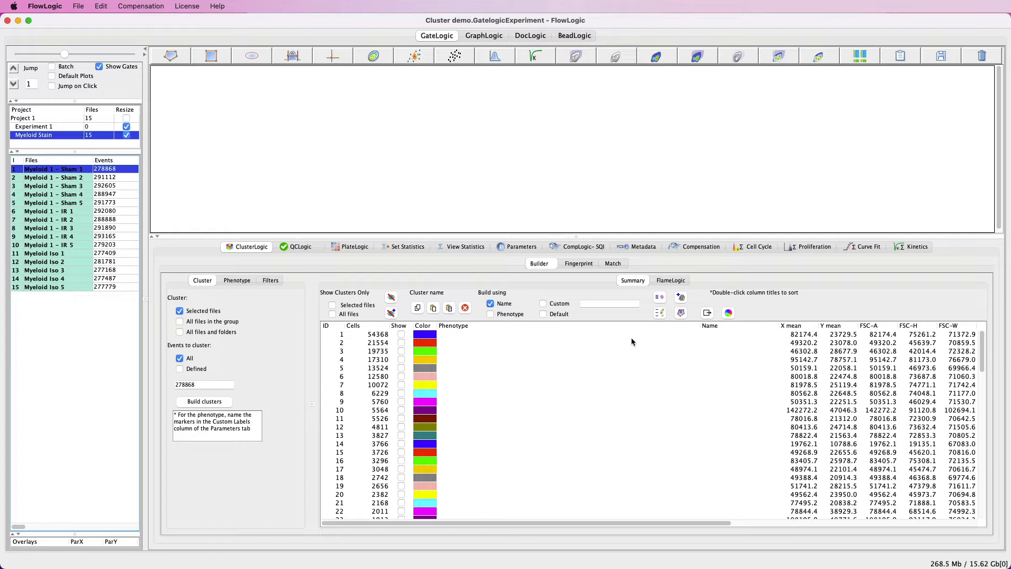
Step: Try entering AAA as the name of cluster 2, and clear the entry again
double_click(727, 343)
text(AAA)
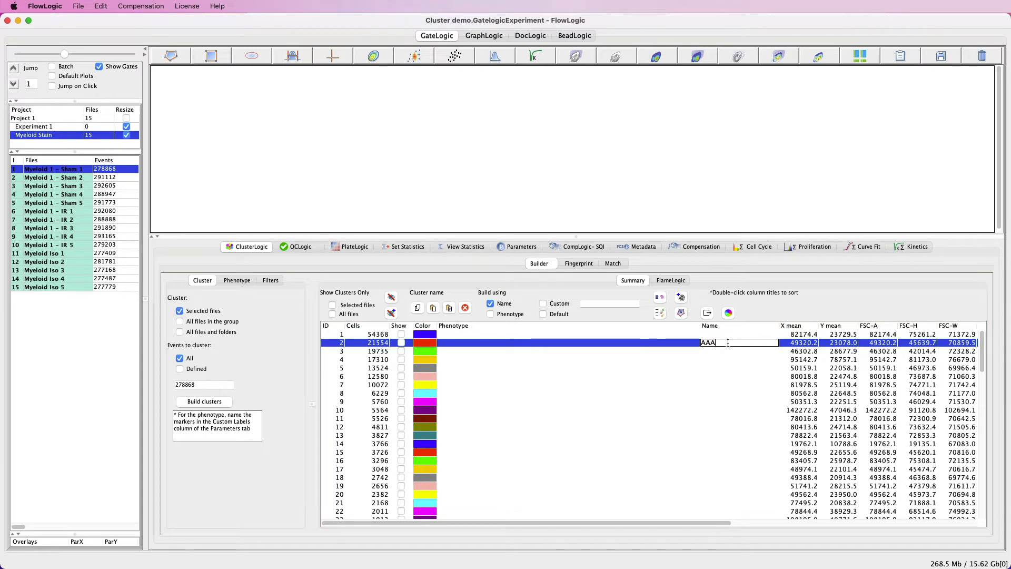
key(BackSpace)
key(BackSpace)
key(BackSpace)
click(677, 361)
click(683, 344)
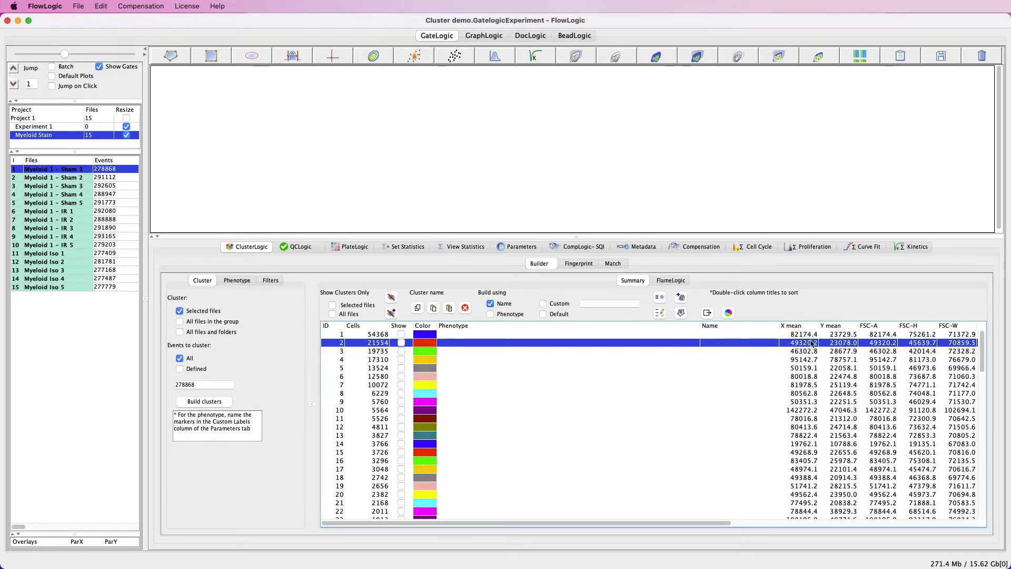
Step: Open a plot of Myeloid 1 - Sham 1, and enlarge both the plot area and the plot
drag(666, 523, 913, 529)
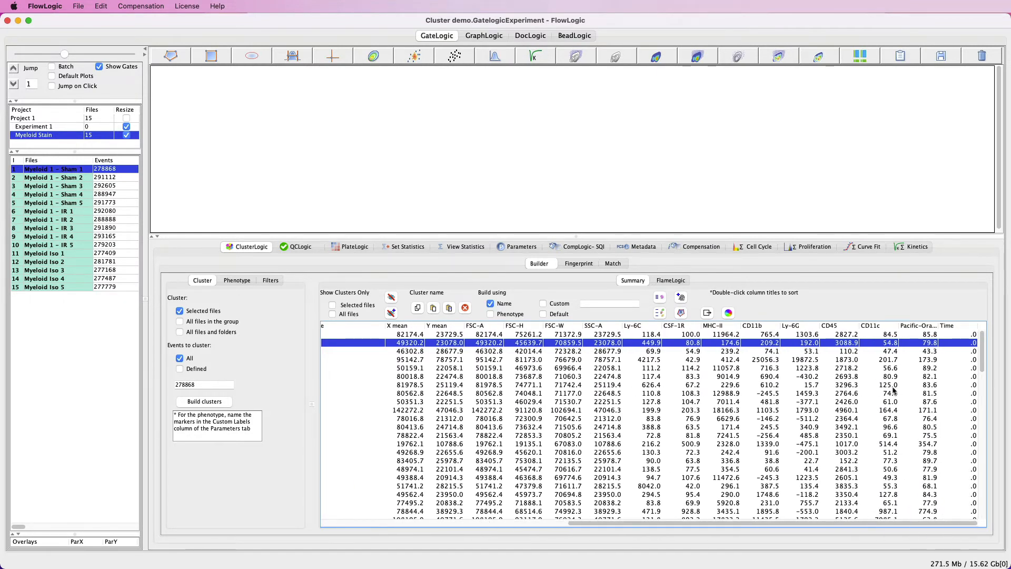
drag(742, 526, 452, 537)
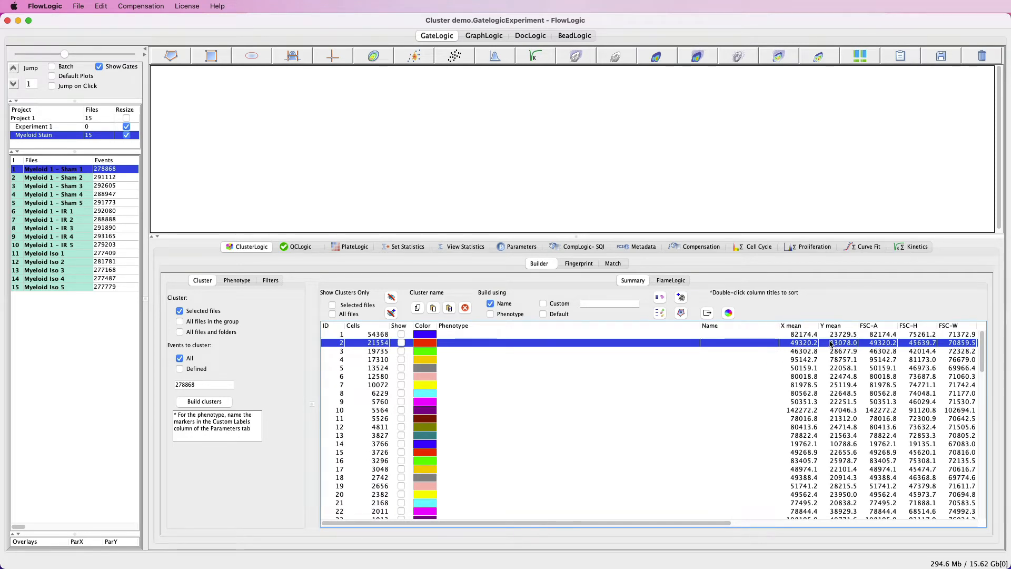
double_click(63, 171)
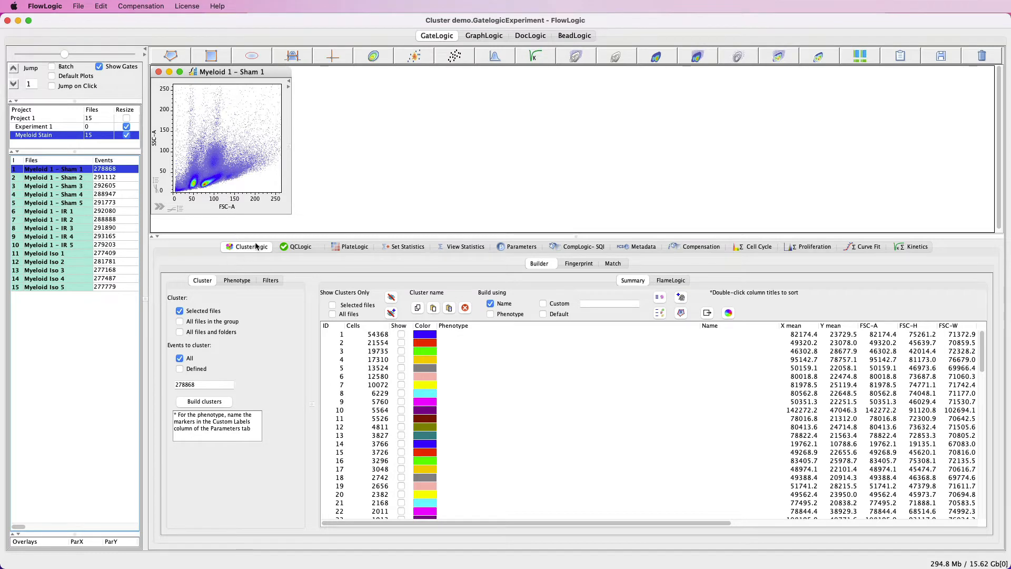
drag(265, 235, 270, 279)
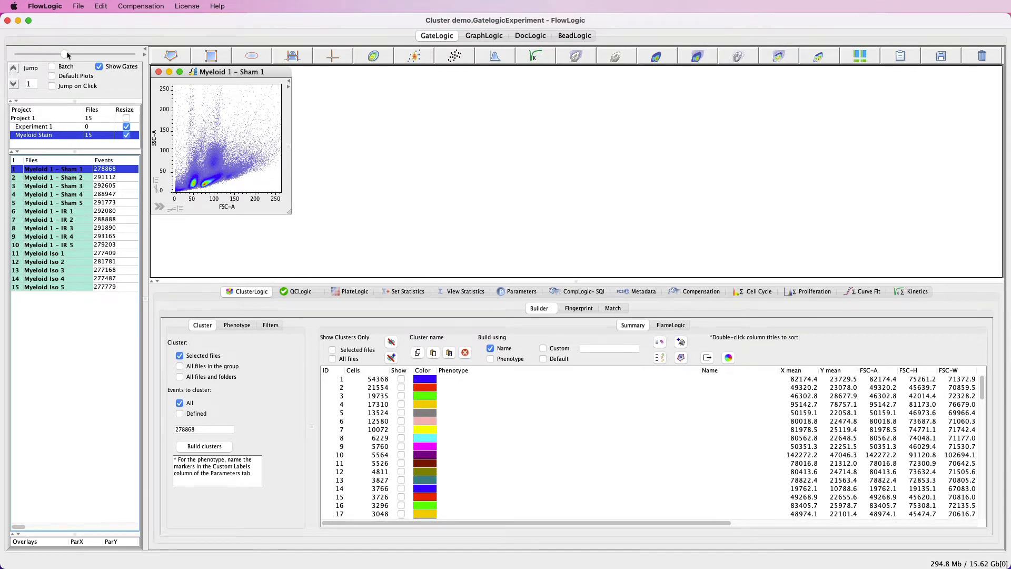
drag(65, 53, 119, 54)
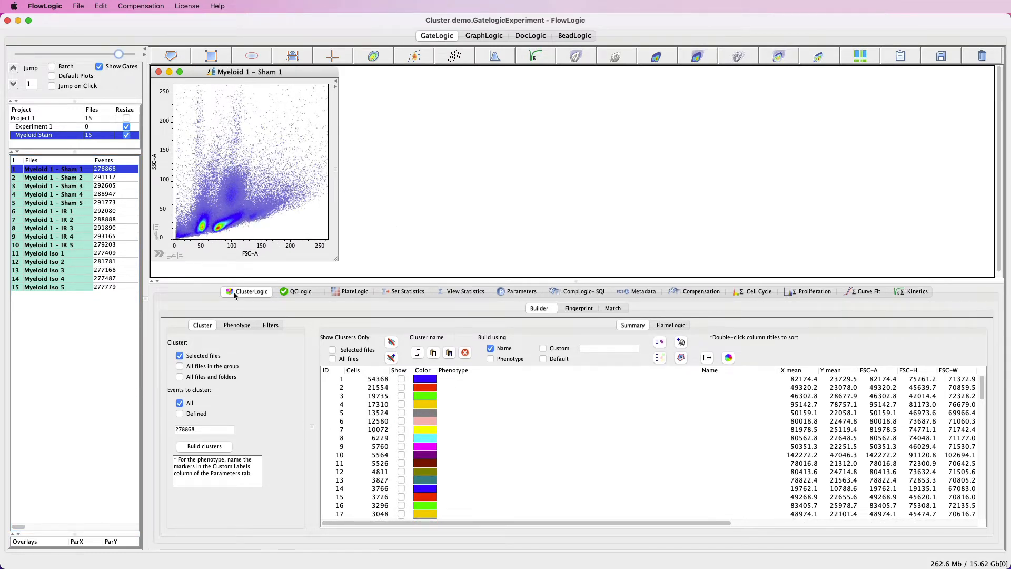
Step: Show clusters 1 to 4 one by one on the Sham 1 plot, and hide them all again
click(401, 378)
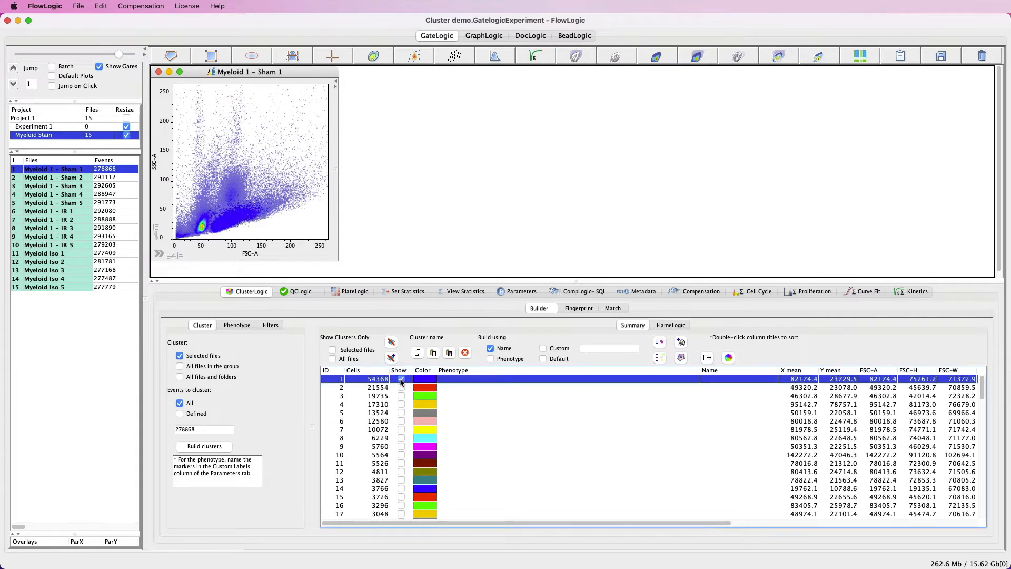
click(401, 388)
click(401, 396)
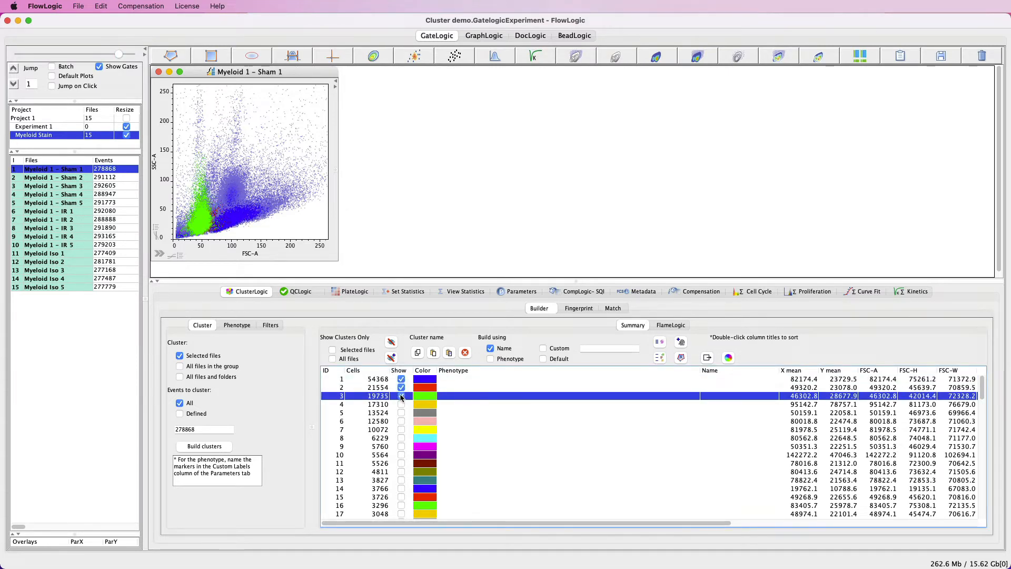
click(401, 404)
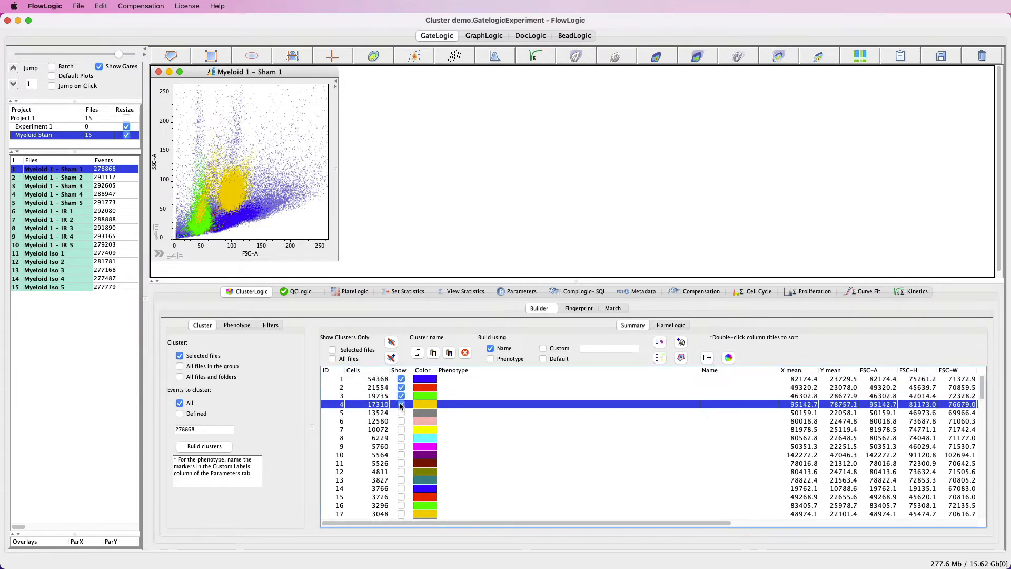
click(402, 404)
click(401, 396)
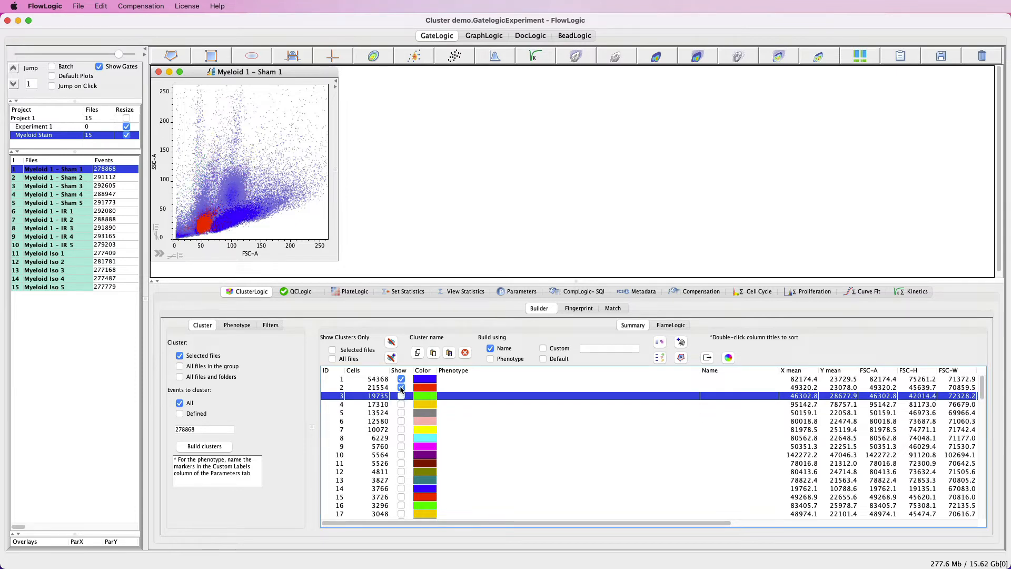
click(401, 387)
click(401, 379)
Step: Open plots of Myeloid 1 - Sham 2 and Sham 3, and show clusters 1 to 4 on the Sham 1 plot
click(73, 177)
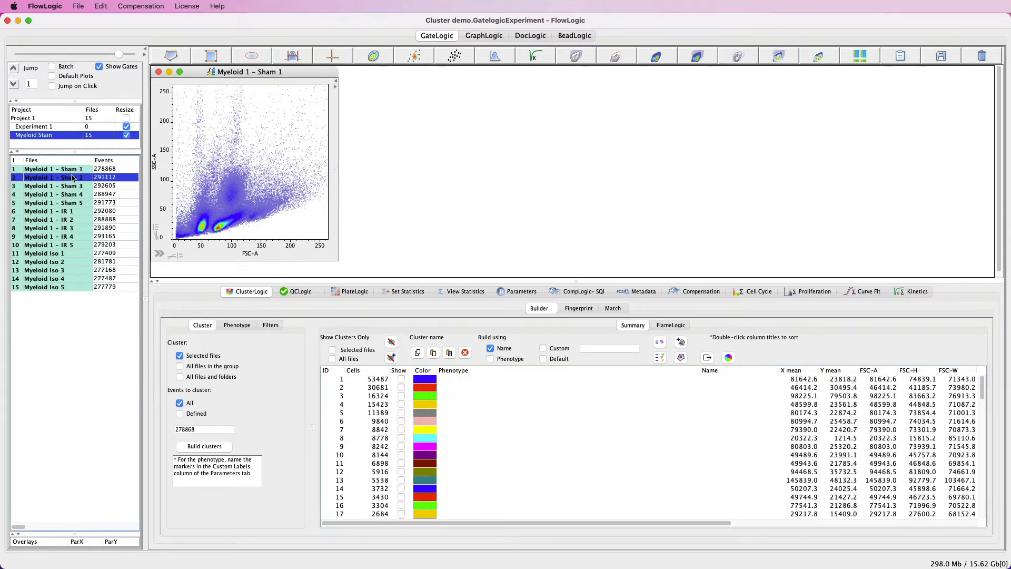
click(84, 186)
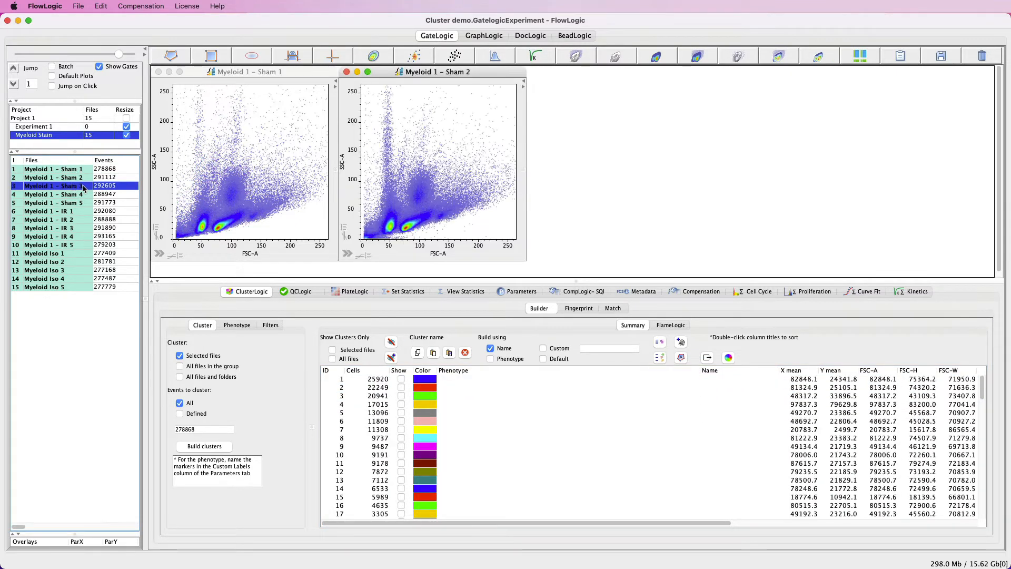
click(231, 234)
click(401, 379)
click(401, 387)
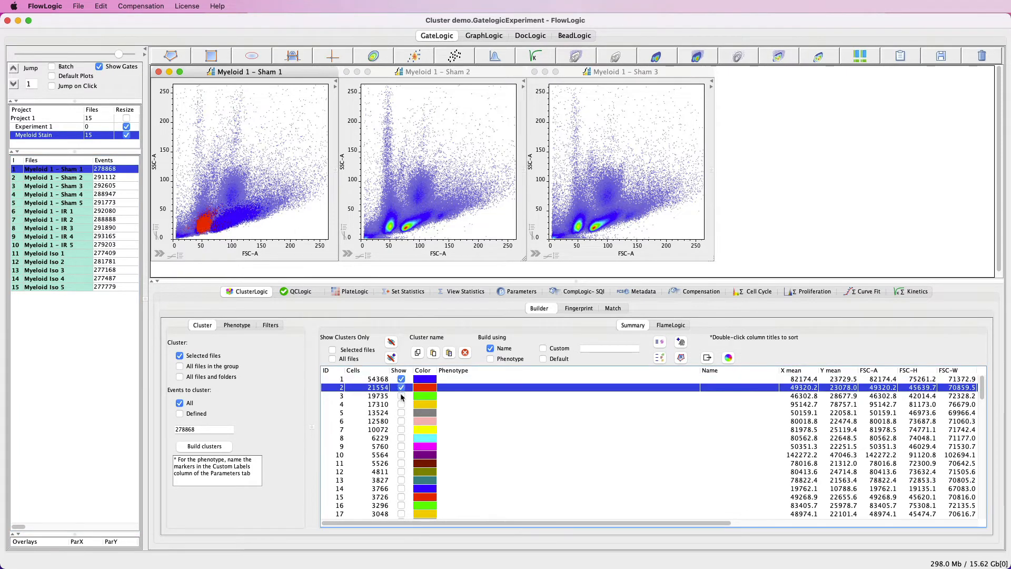
click(401, 396)
click(401, 404)
Step: Show clusters 1 to 4 on the Myeloid 1 - Sham 2 plot
click(74, 178)
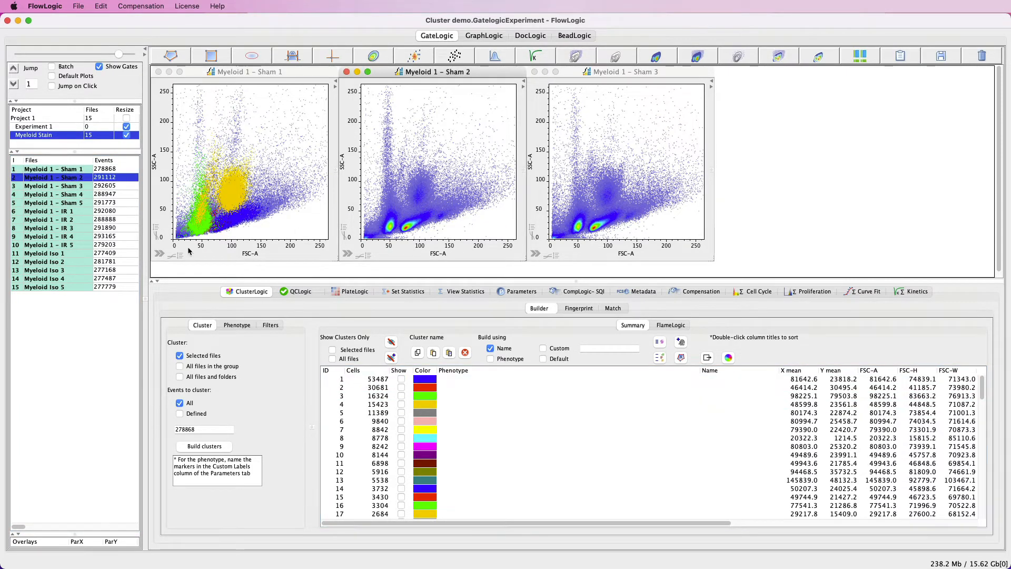
click(401, 379)
click(401, 387)
click(401, 396)
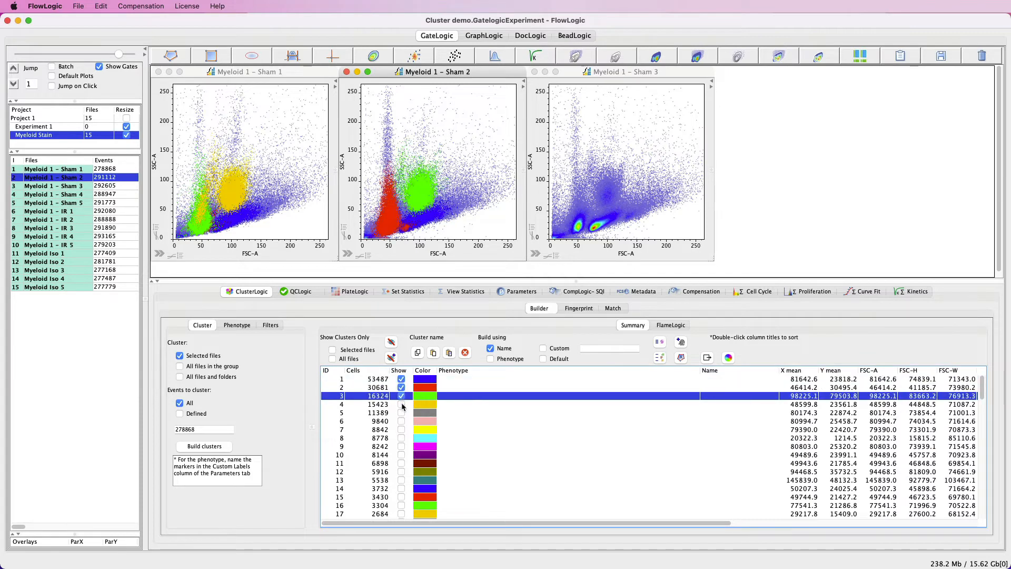
click(401, 404)
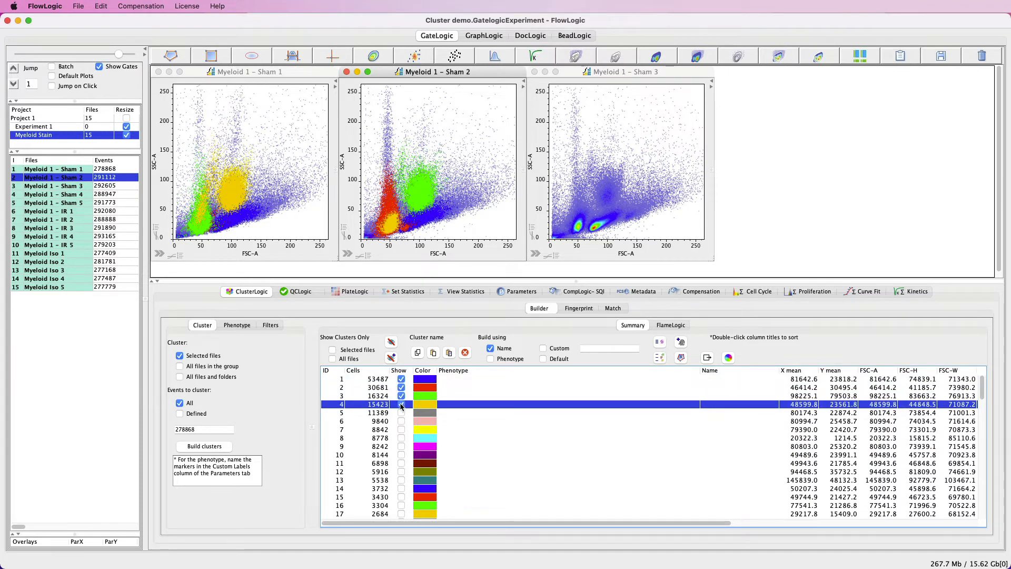
Step: Show clusters 1 to 4 on the Myeloid 1 - Sham 3 plot
click(610, 209)
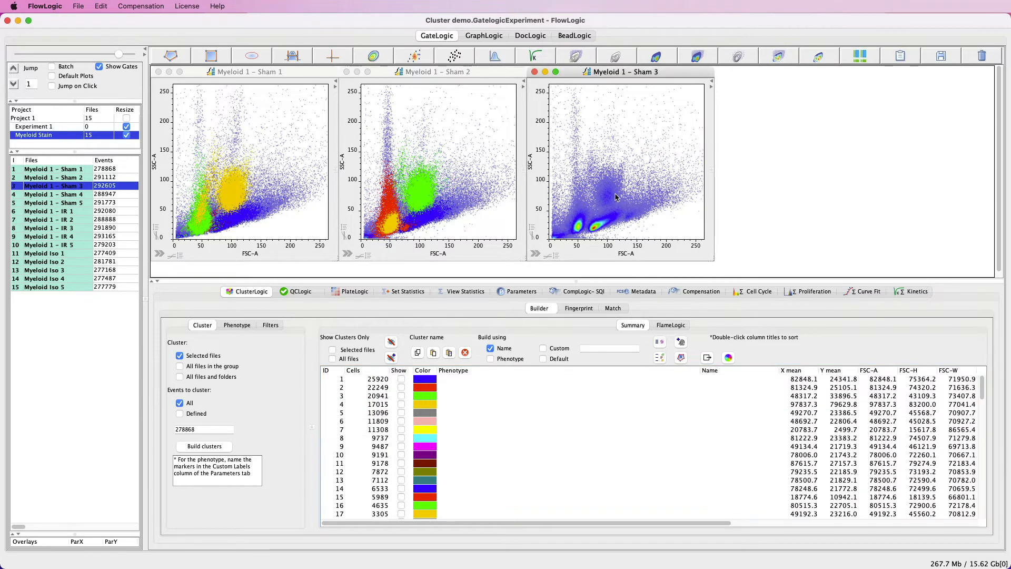
click(401, 379)
click(401, 387)
click(402, 396)
click(401, 404)
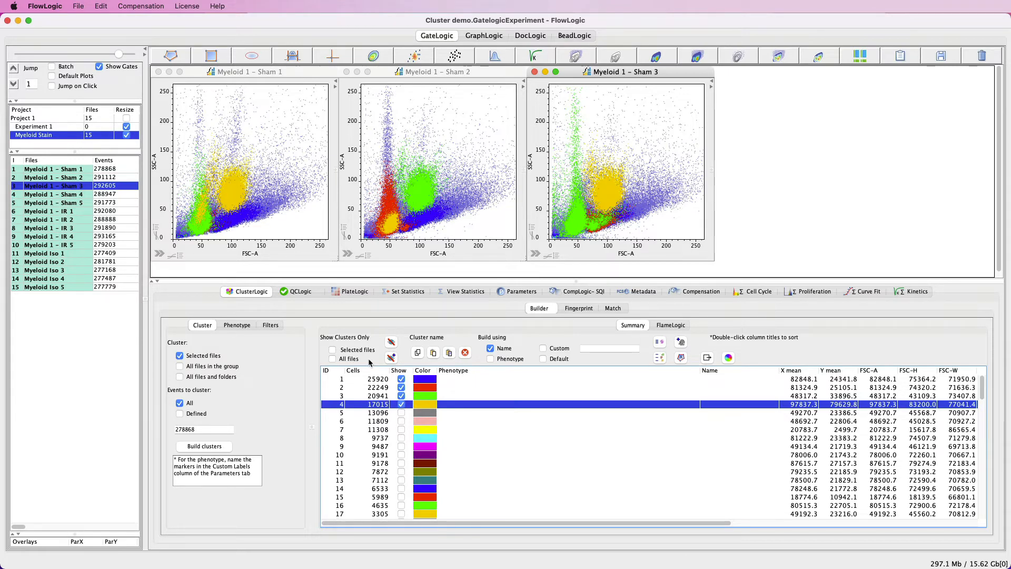
Step: Briefly restrict all files' plots to the shown clusters, and clear the displayed clusters from all files
click(332, 359)
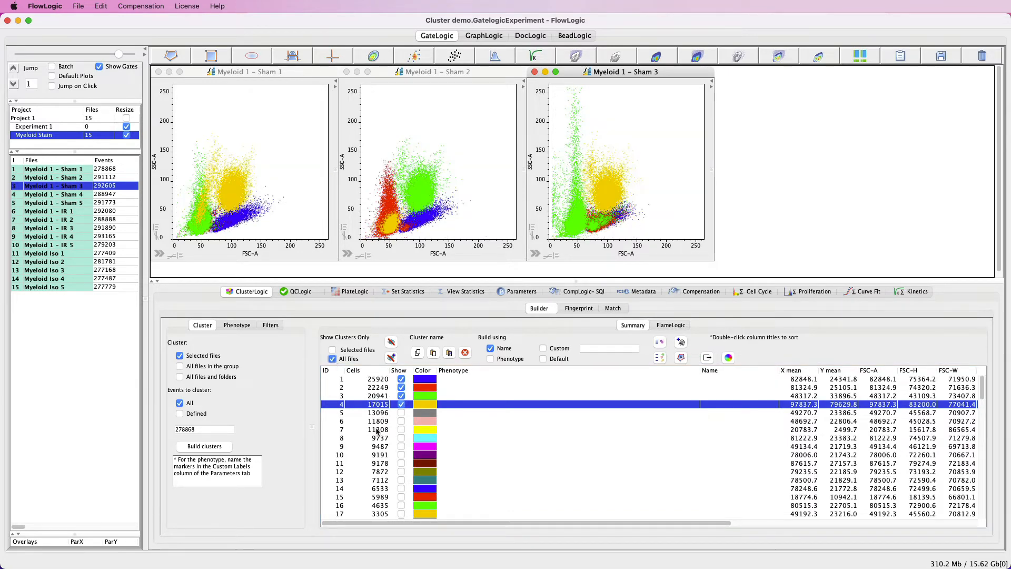
click(333, 359)
click(391, 359)
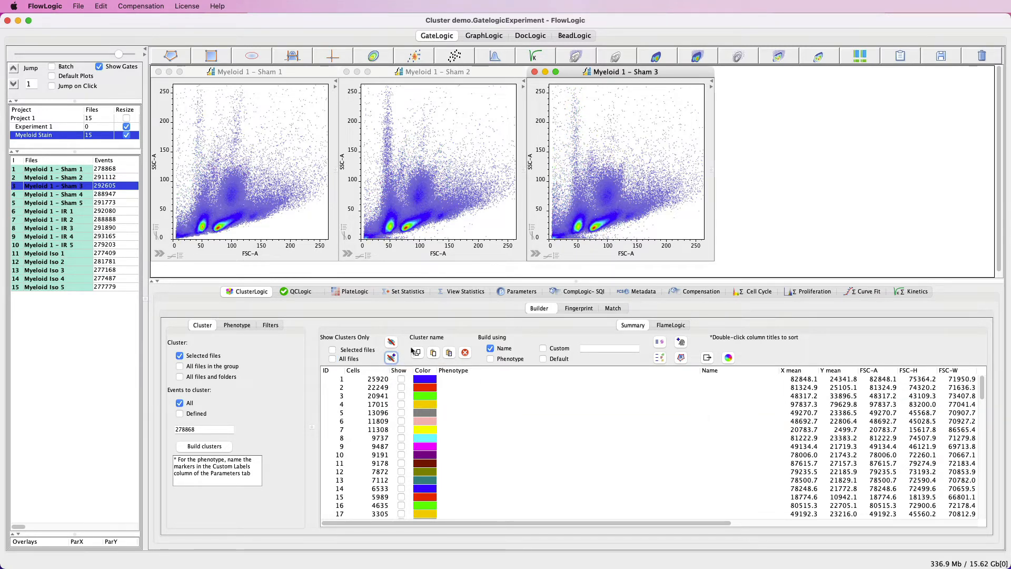
Step: Set the Sham 1 plot's Y axis to Ly-6C FITC-A and its X axis to Ly-6G APC-A
click(260, 207)
click(154, 163)
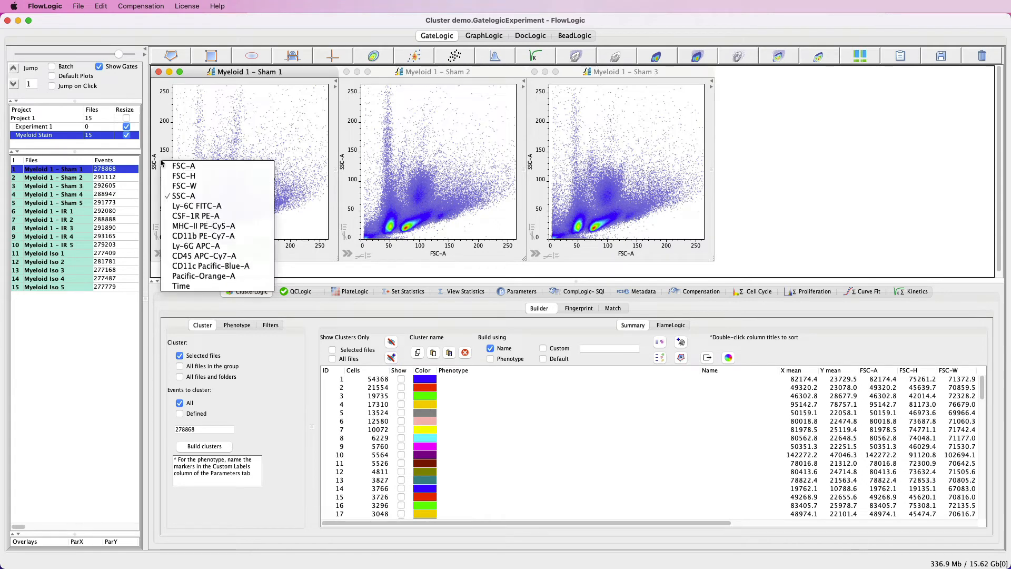
click(175, 210)
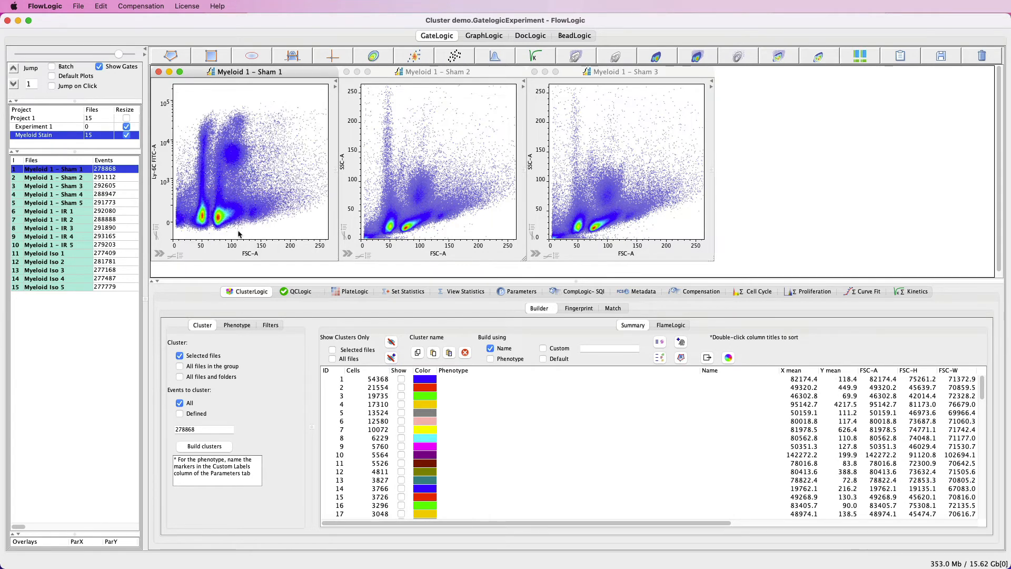
click(249, 255)
click(289, 340)
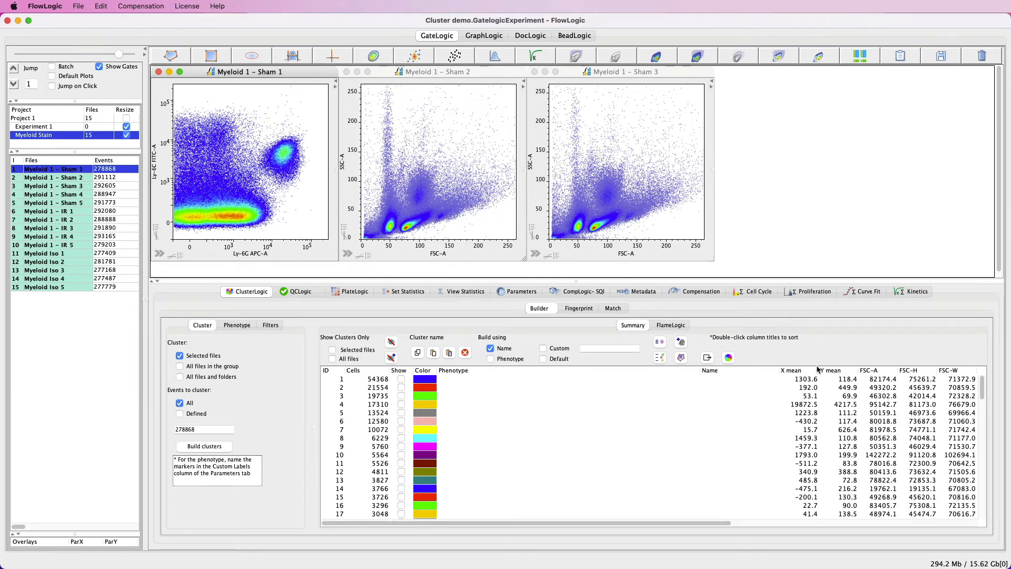
Step: Sort Sham 1's clusters by X mean in descending order, and show cluster 4 on the plot
scroll(802, 400, down, 3)
scroll(802, 414, up, 3)
double_click(804, 371)
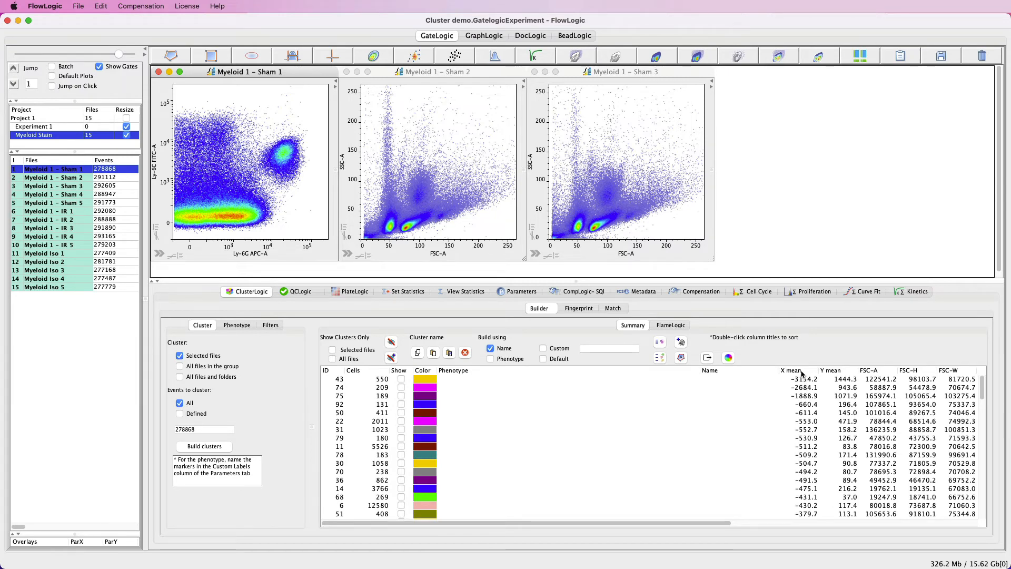
double_click(802, 372)
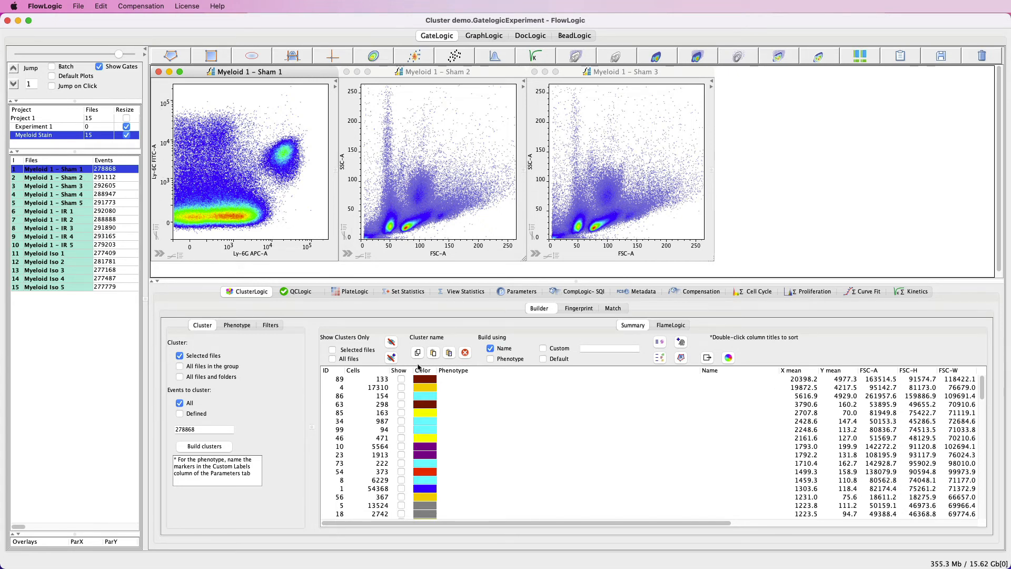
click(377, 390)
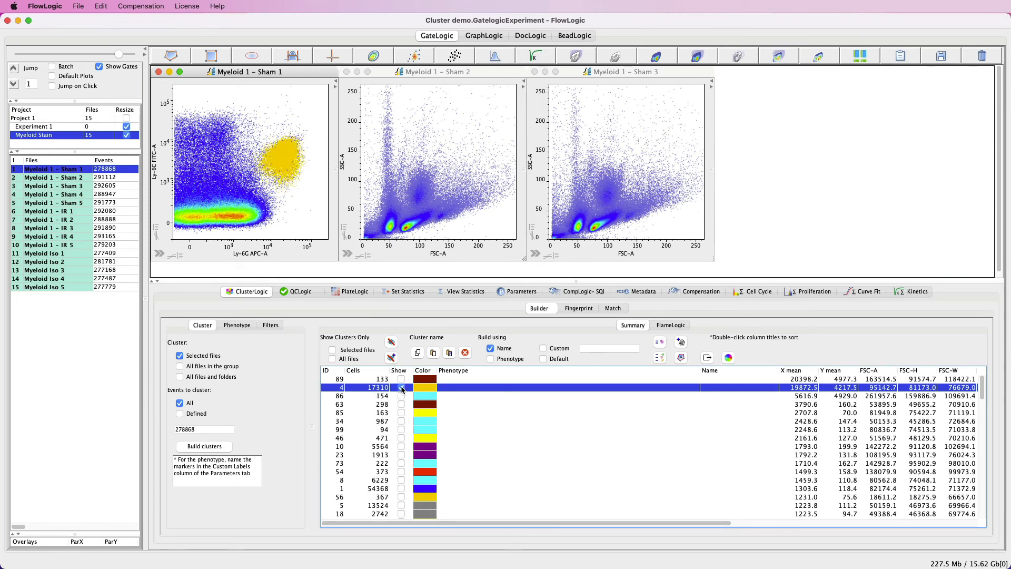
click(402, 387)
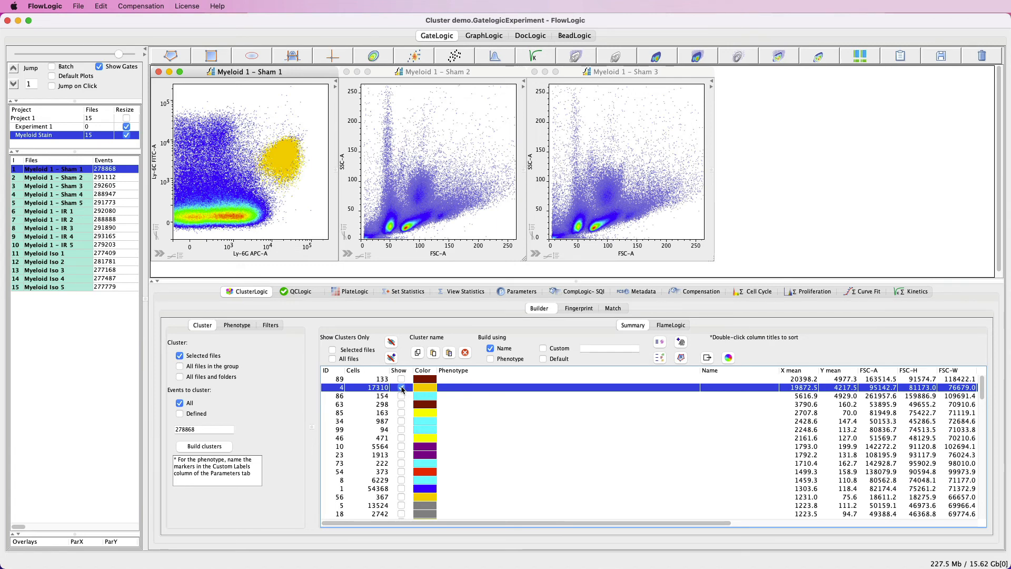